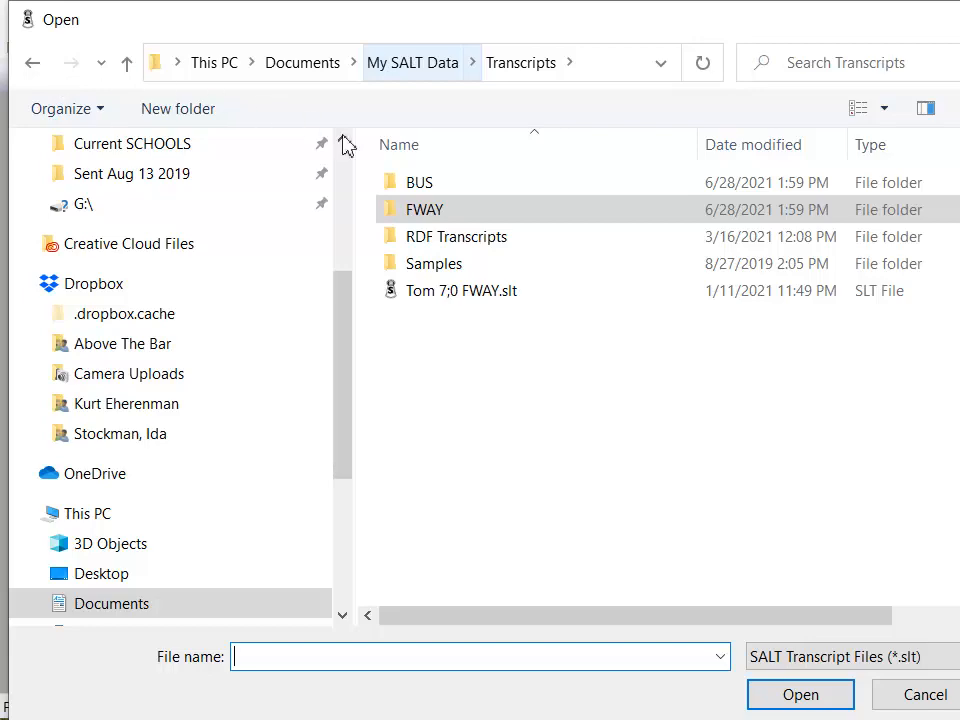
Open the 7;0 FWAY transcript and bring up its Select Database Samples settings.
{"action": "left_click", "coordinate": [428, 291]}
{"action": "left_click", "coordinate": [778, 700]}
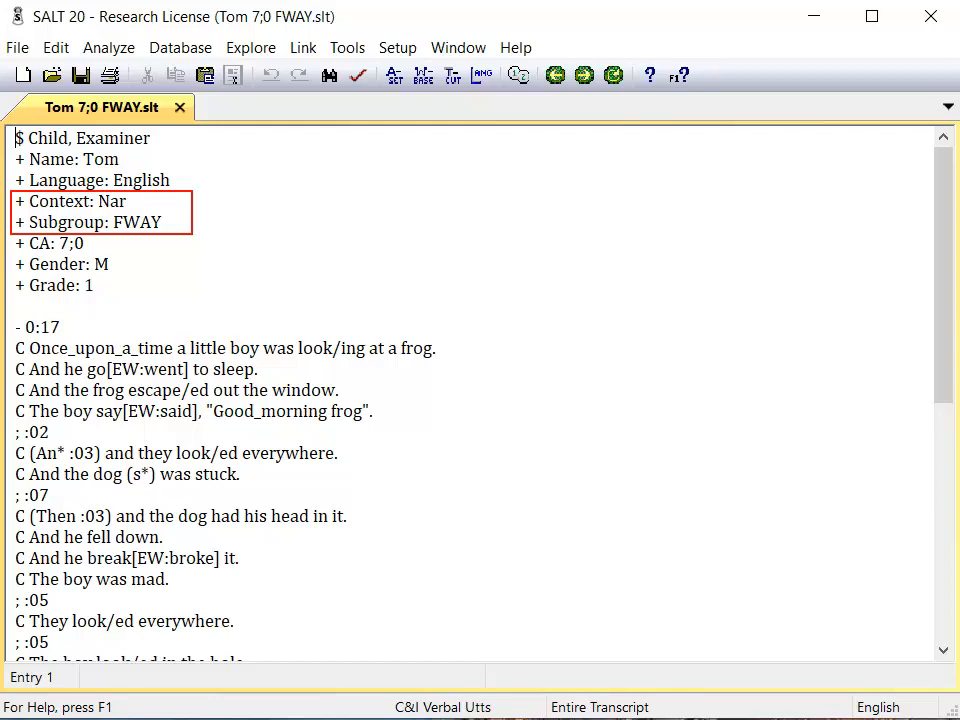
{"action": "key", "text": "alt+d"}
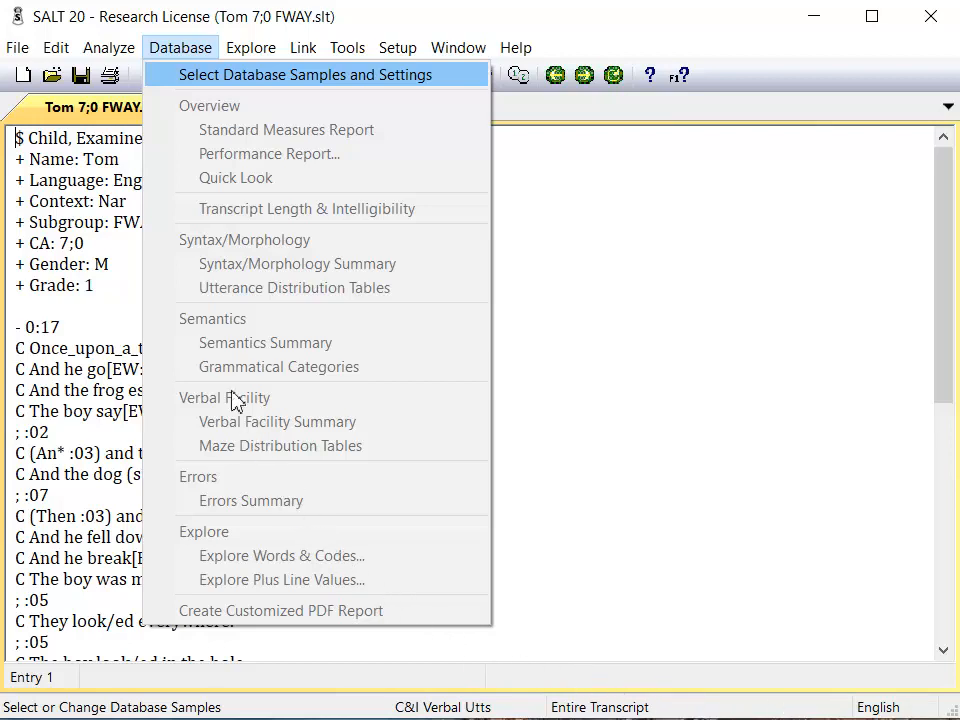
{"action": "left_click", "coordinate": [180, 85]}
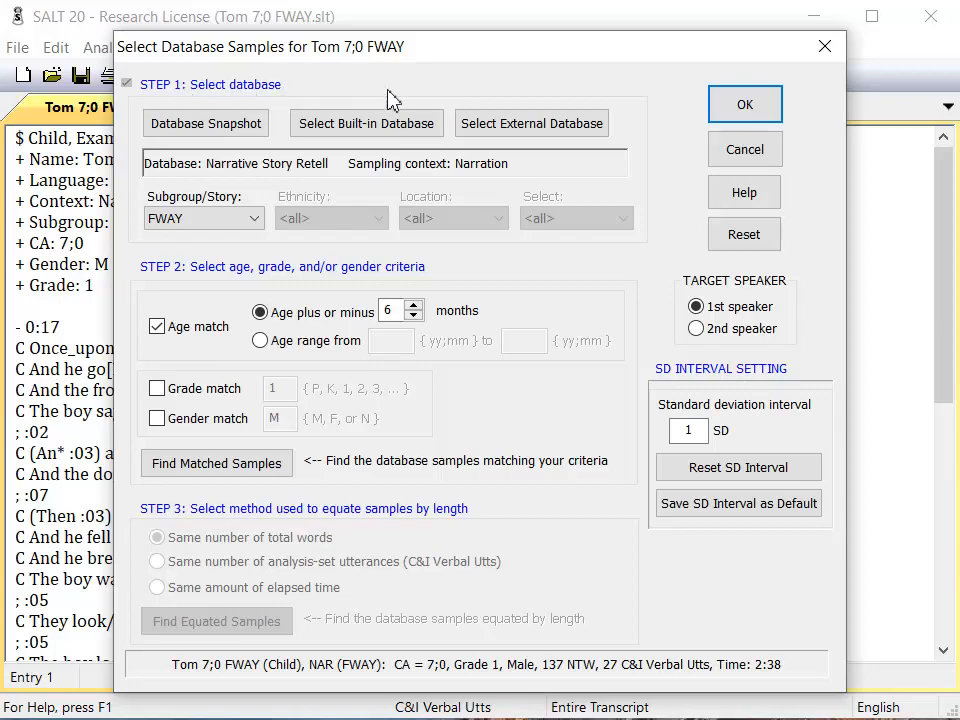
Load the external Demo.sltdb database as the reference database.
{"action": "left_click", "coordinate": [485, 127]}
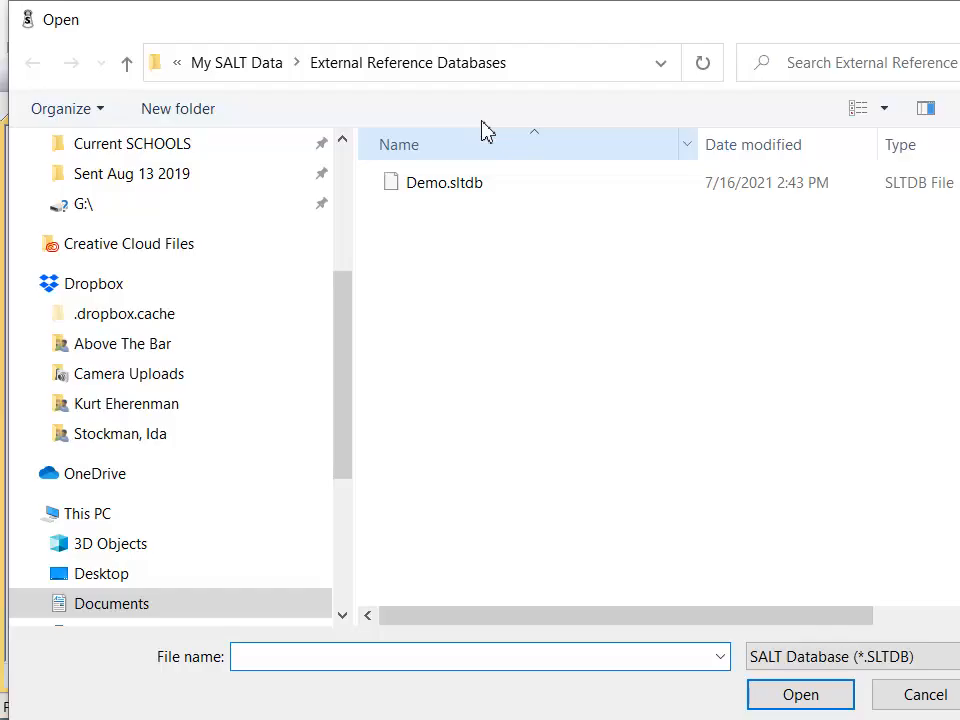
{"action": "left_click", "coordinate": [422, 190]}
{"action": "left_click", "coordinate": [768, 702]}
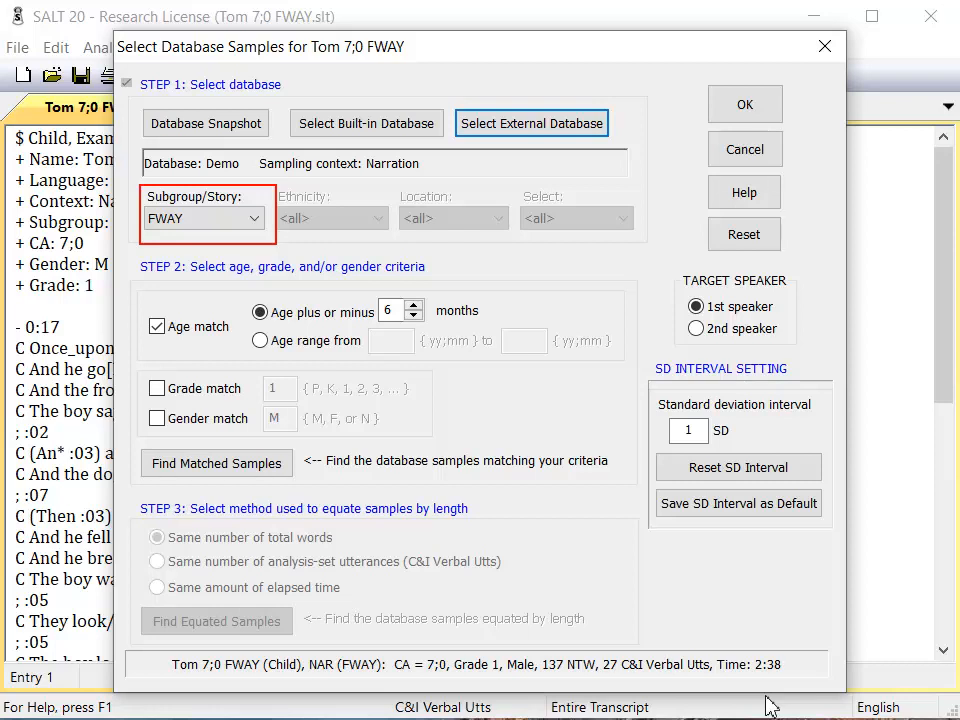
Keep the FWAY subgroup, find age-matched and equated samples, and accept the settings.
{"action": "left_click", "coordinate": [257, 218]}
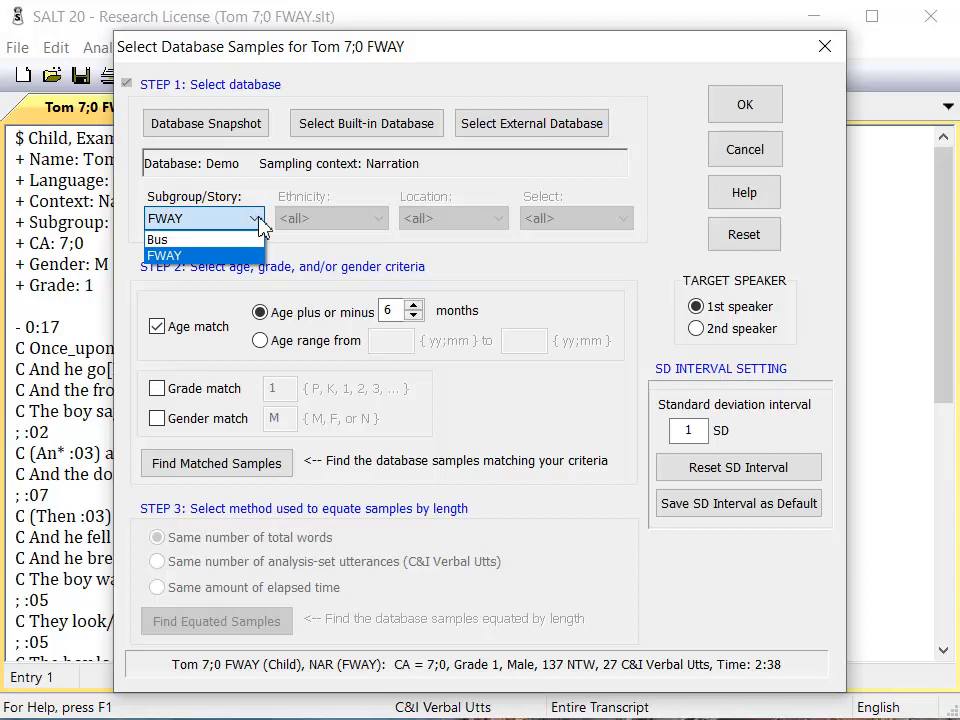
{"action": "left_click", "coordinate": [226, 256]}
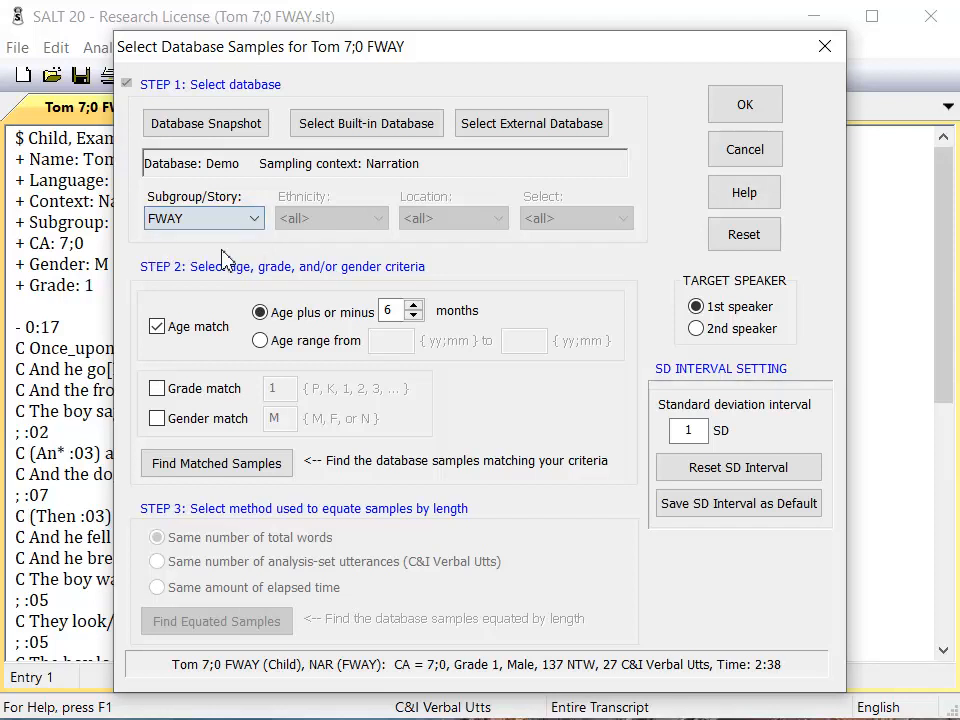
{"action": "left_click", "coordinate": [208, 463]}
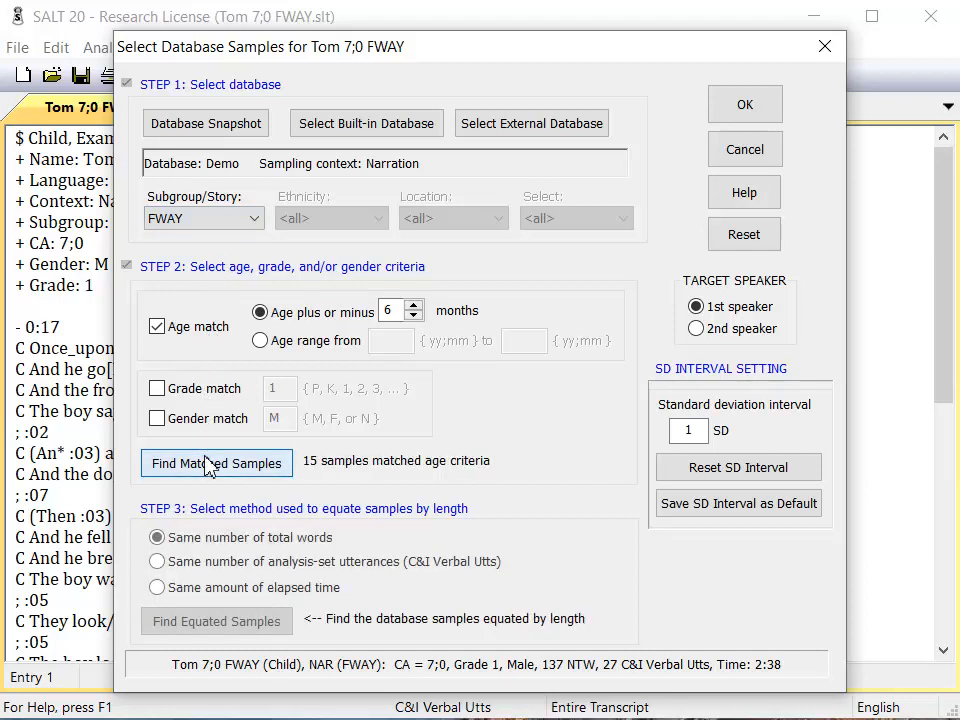
{"action": "left_click", "coordinate": [167, 626]}
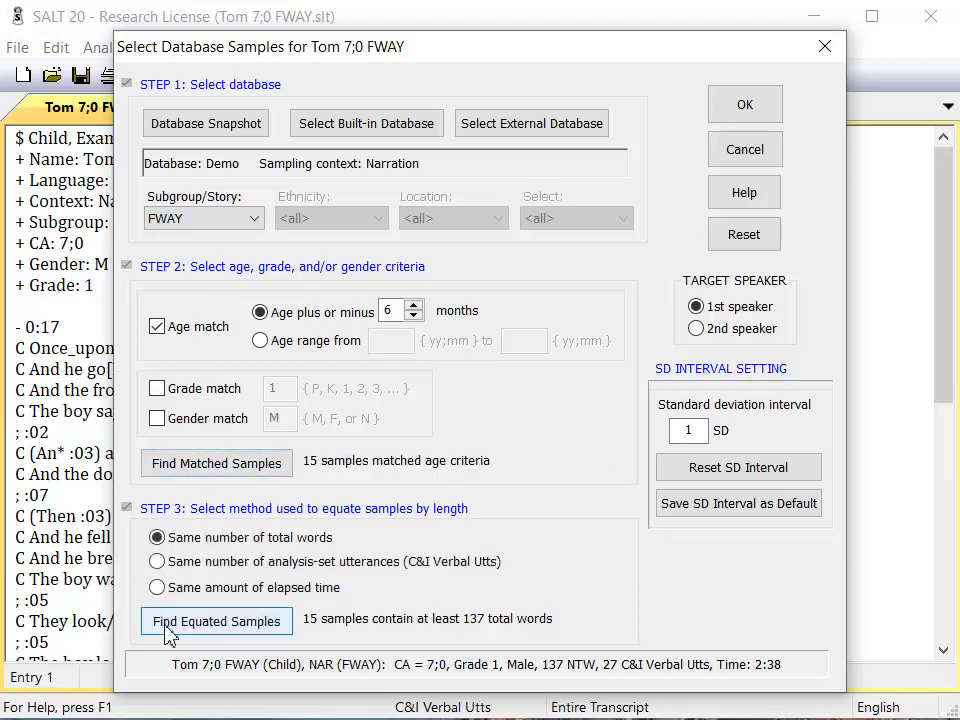
{"action": "left_click", "coordinate": [733, 107]}
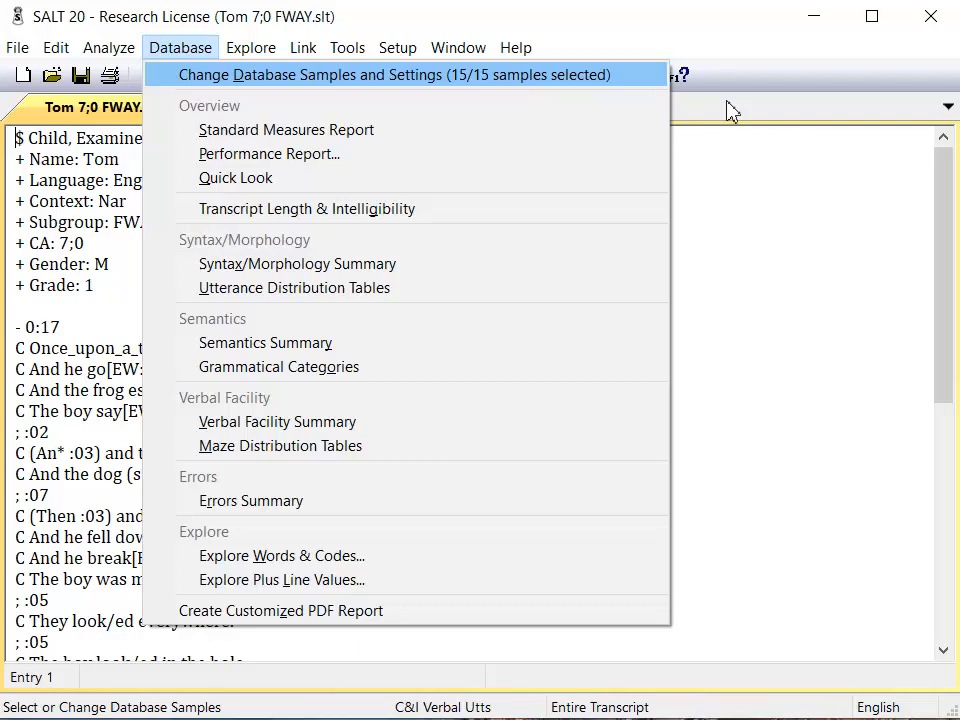
Generate a Standard Measures Report on the entire transcript.
{"action": "left_click", "coordinate": [527, 133]}
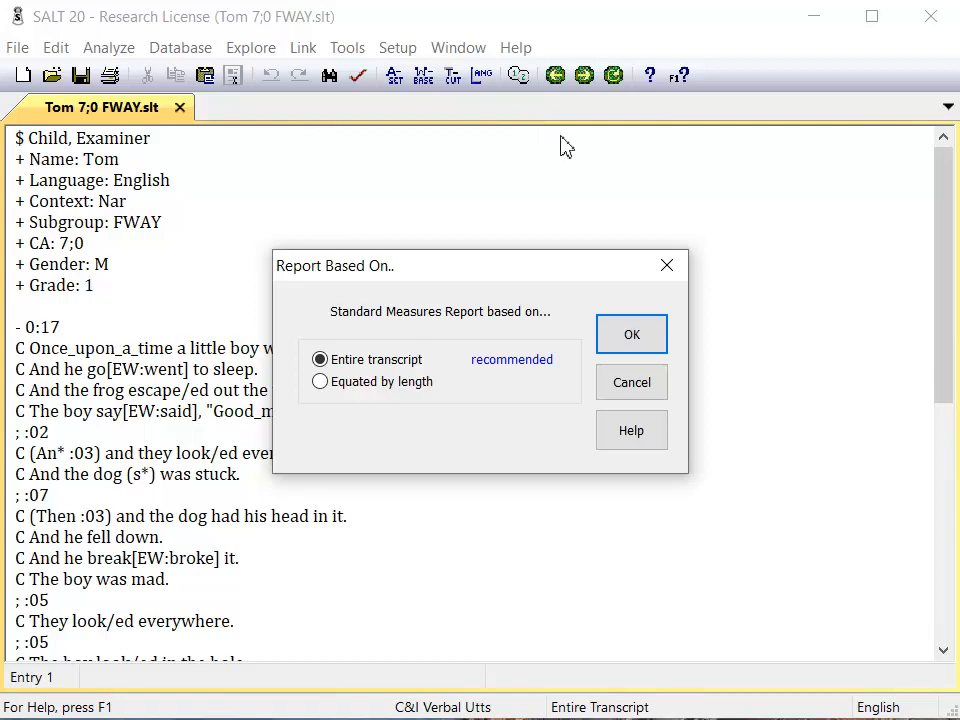
{"action": "left_click", "coordinate": [611, 345]}
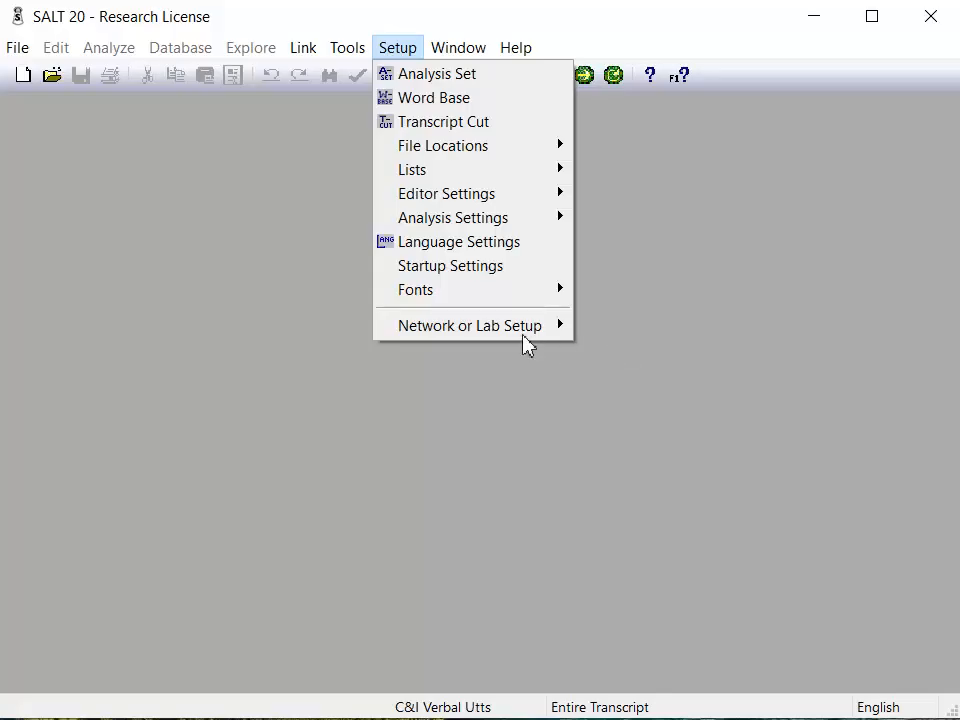
Show the Default Reference Databases table from Setup > Analysis Settings.
{"action": "mouse_move", "coordinate": [424, 221]}
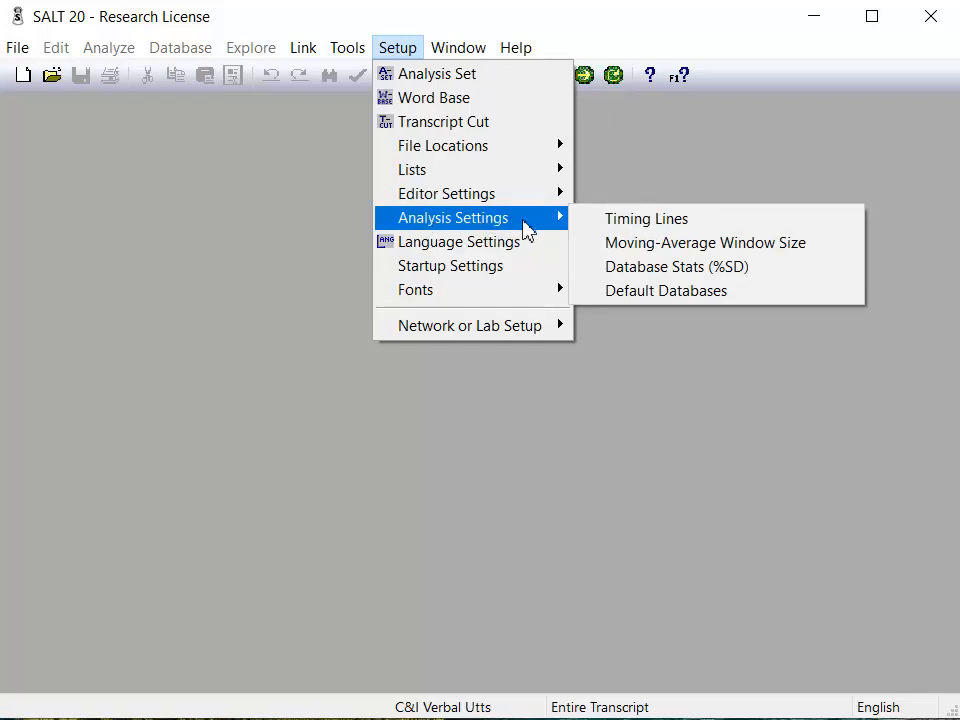
{"action": "left_click", "coordinate": [608, 291]}
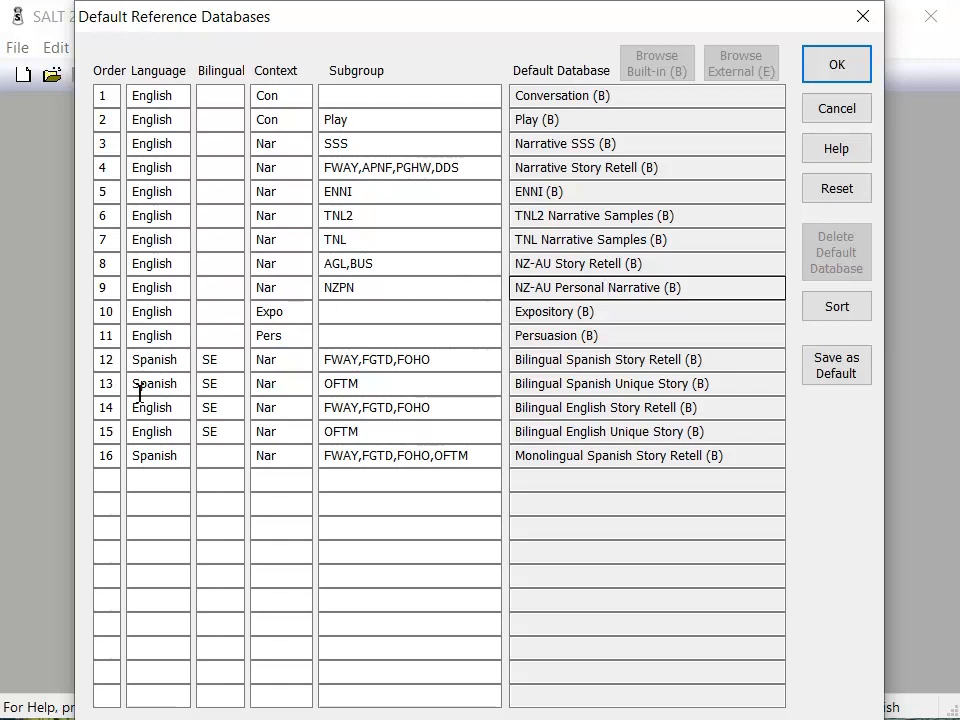
Fill row 17 with Order 17, Language English, Context Nar and Subgroup BUS,FWAY.
{"action": "left_click", "coordinate": [99, 482]}
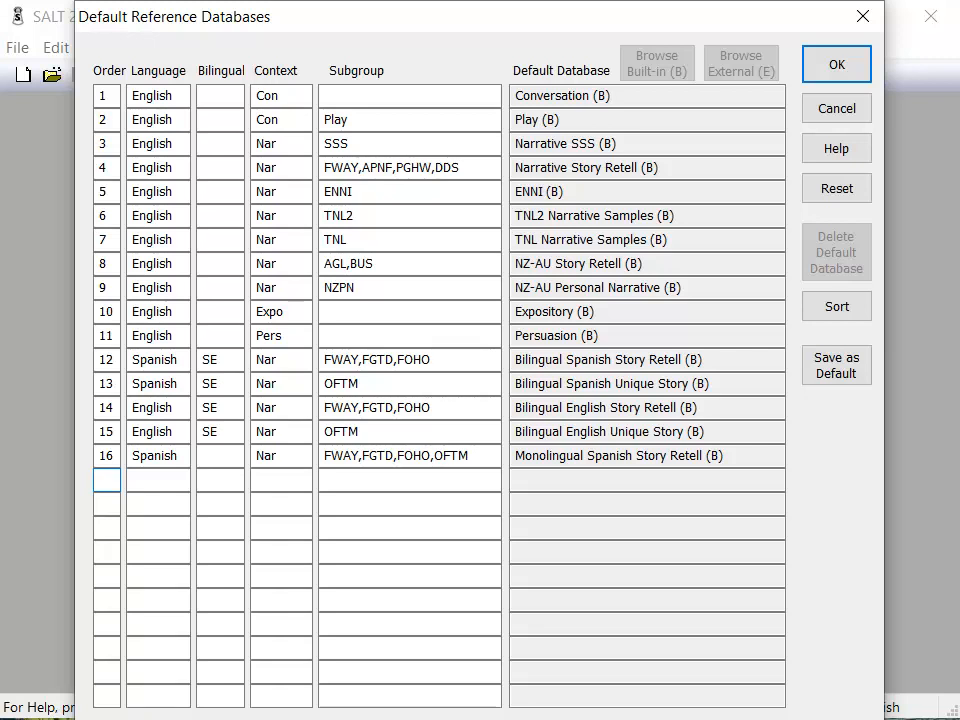
{"action": "type", "text": "17"}
{"action": "key", "text": "Tab"}
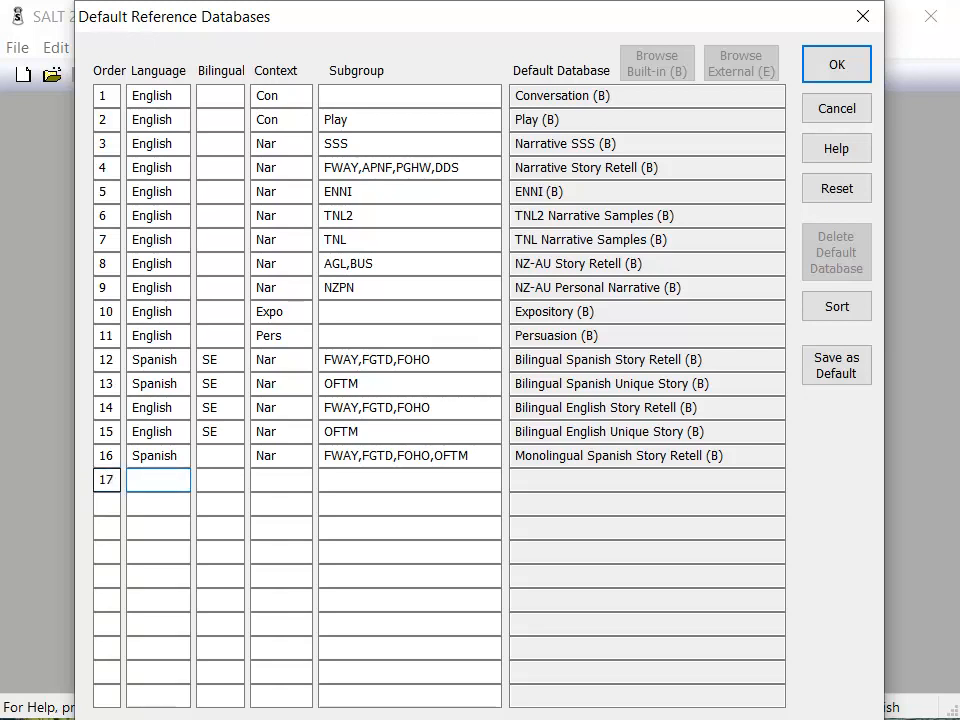
{"action": "type", "text": "English"}
{"action": "key", "text": "Tab"}
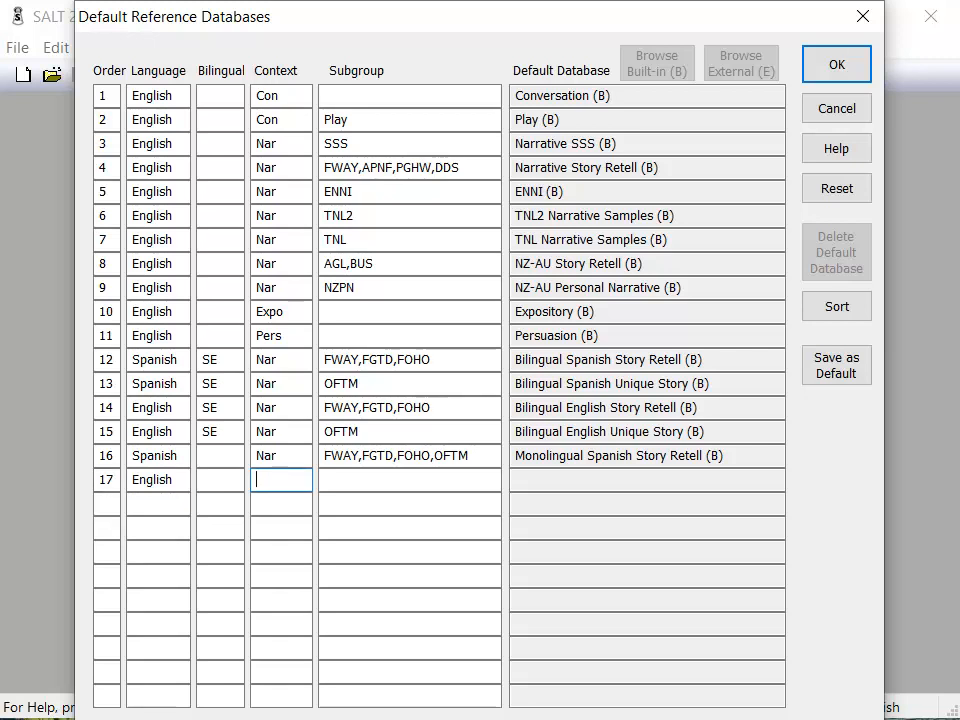
{"action": "type", "text": "Nar"}
{"action": "key", "text": "Tab"}
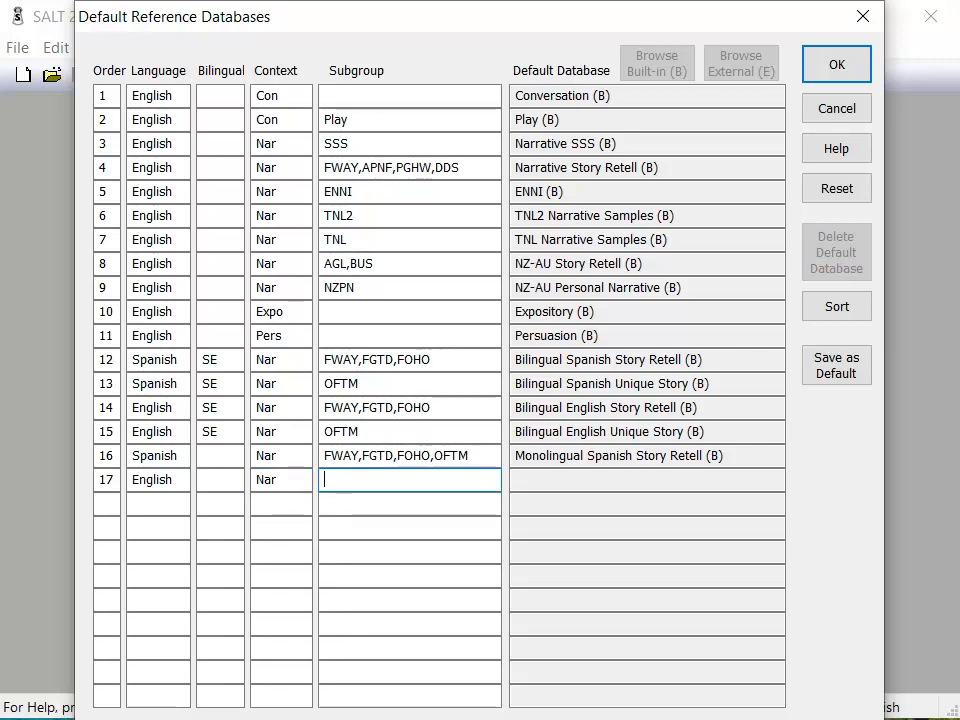
{"action": "type", "text": "BUS,FWAY"}
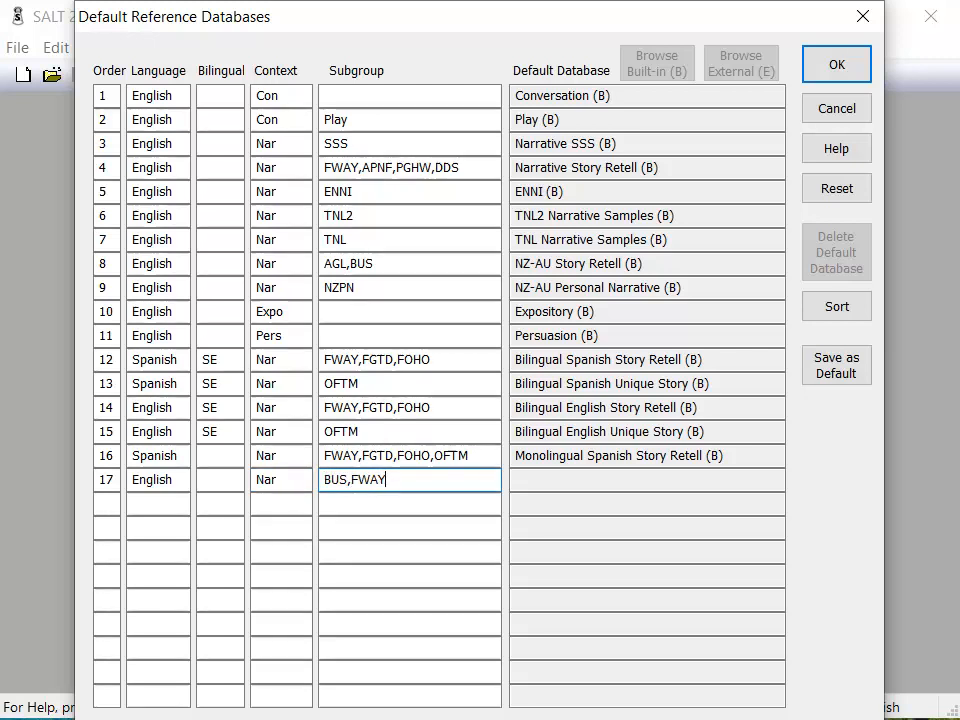
{"action": "key", "text": "Tab"}
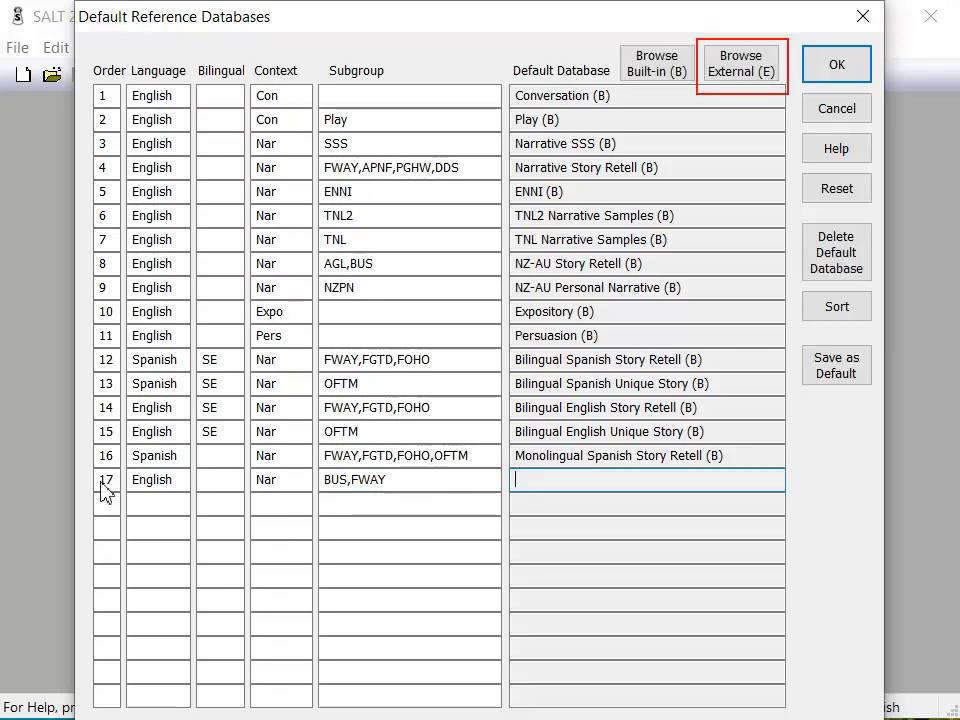
Assign the external Demo.sltdb database to row 17 as Demo (E).
{"action": "left_click", "coordinate": [752, 76]}
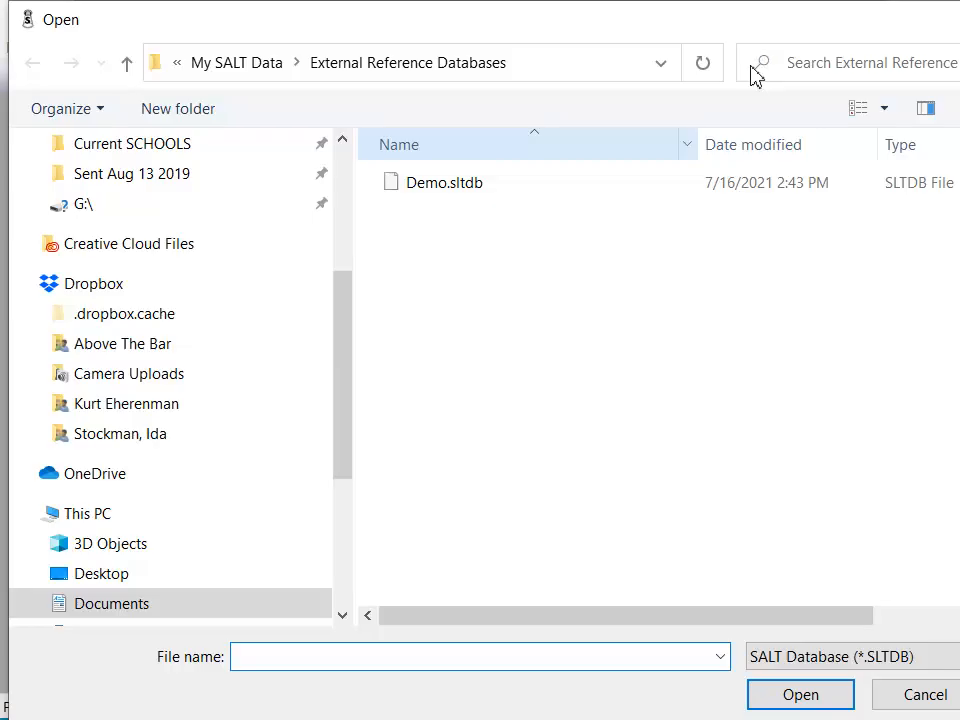
{"action": "left_click", "coordinate": [520, 190]}
{"action": "left_click", "coordinate": [789, 694]}
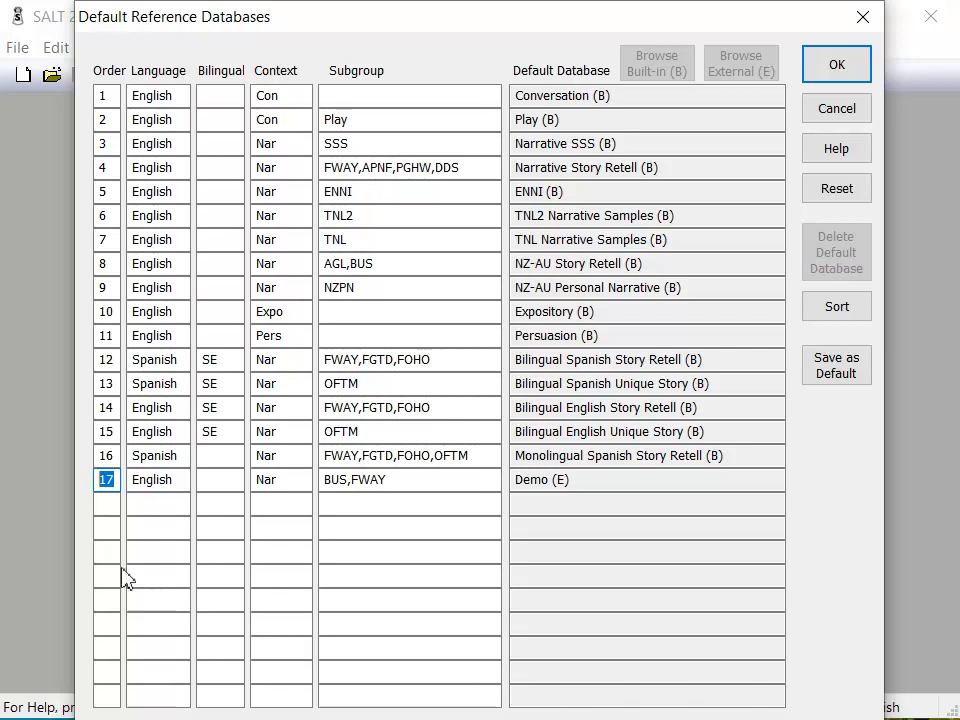
Set the new row's Order to 4 and renumber the following rows 5 through 10.
{"action": "type", "text": "4"}
{"action": "double_click", "coordinate": [106, 169]}
{"action": "type", "text": "5"}
{"action": "double_click", "coordinate": [108, 192]}
{"action": "type", "text": "6"}
{"action": "double_click", "coordinate": [106, 213]}
{"action": "type", "text": "7"}
{"action": "double_click", "coordinate": [106, 239]}
{"action": "type", "text": "8"}
{"action": "double_click", "coordinate": [106, 263]}
{"action": "type", "text": "9"}
{"action": "double_click", "coordinate": [106, 287]}
{"action": "type", "text": "10"}
Renumber the remaining rows 11 through 17 and sort the table by Order.
{"action": "double_click", "coordinate": [106, 311]}
{"action": "type", "text": "11"}
{"action": "double_click", "coordinate": [106, 335]}
{"action": "type", "text": "12"}
{"action": "double_click", "coordinate": [106, 359]}
{"action": "type", "text": "13"}
{"action": "double_click", "coordinate": [106, 383]}
{"action": "type", "text": "14"}
{"action": "double_click", "coordinate": [106, 407]}
{"action": "type", "text": "15"}
{"action": "double_click", "coordinate": [106, 431]}
{"action": "type", "text": "16"}
{"action": "double_click", "coordinate": [108, 456]}
{"action": "type", "text": "17"}
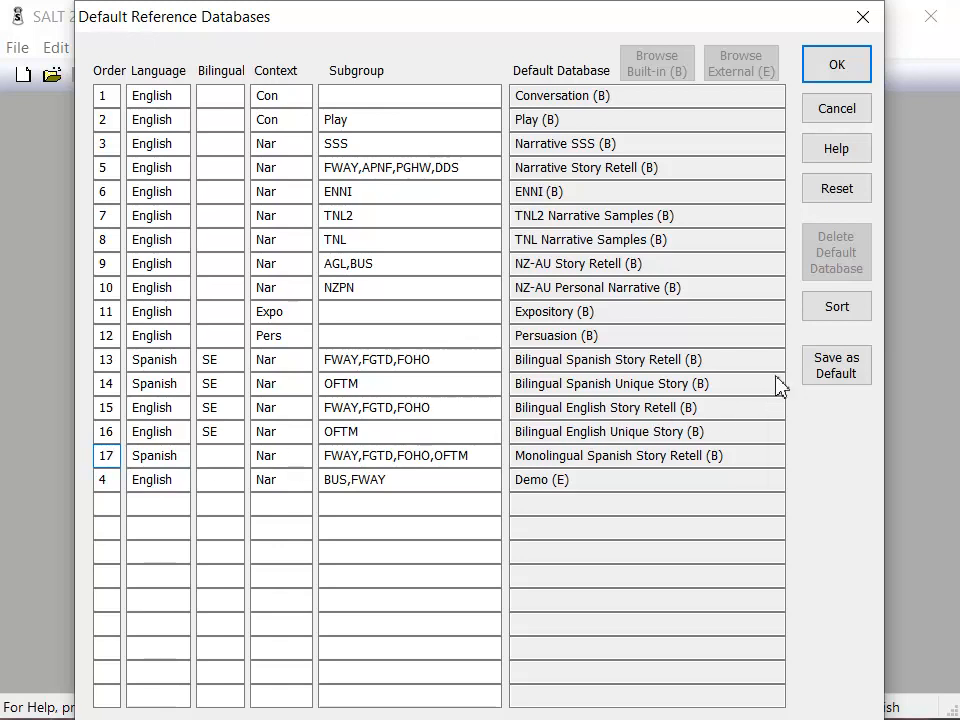
{"action": "left_click", "coordinate": [830, 309]}
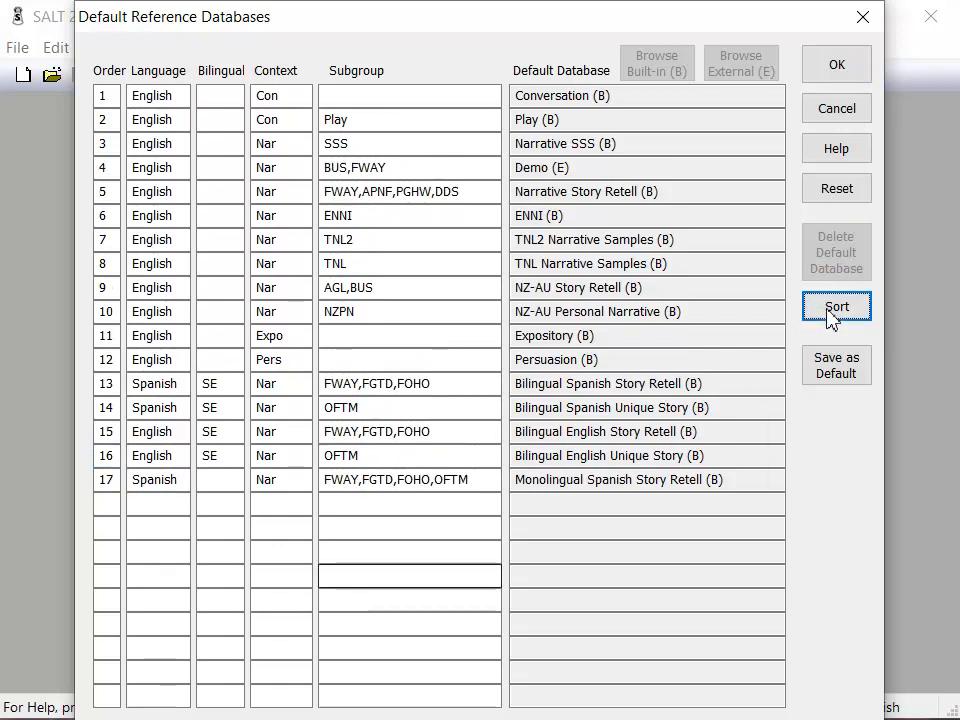